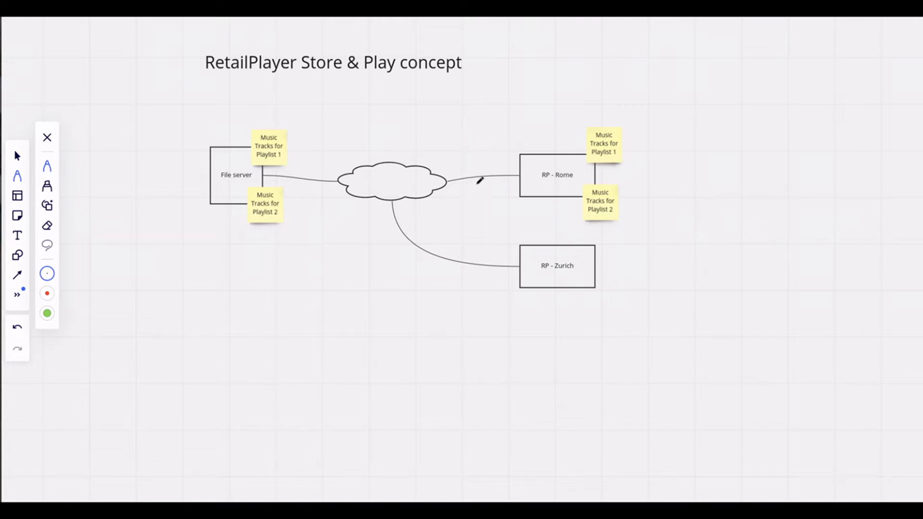
# Draw pen strokes crossing out the cloud's links to RP - Rome and RP - Zurich.
pyautogui.moveTo(470, 188)
pyautogui.mouseDown()
pyautogui.moveTo(487, 168)
pyautogui.moveTo(487, 188)
pyautogui.mouseUp()
pyautogui.moveTo(455, 251)
pyautogui.mouseDown()
pyautogui.moveTo(439, 261)
pyautogui.moveTo(455, 266)
pyautogui.mouseUp()
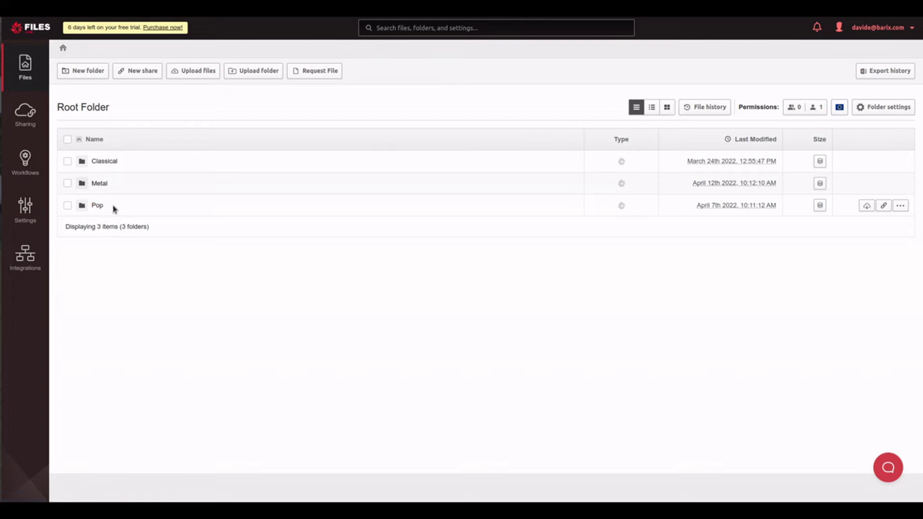
# Open the Pop folder to list its M4A and MP3 tracks.
pyautogui.click(96, 206)
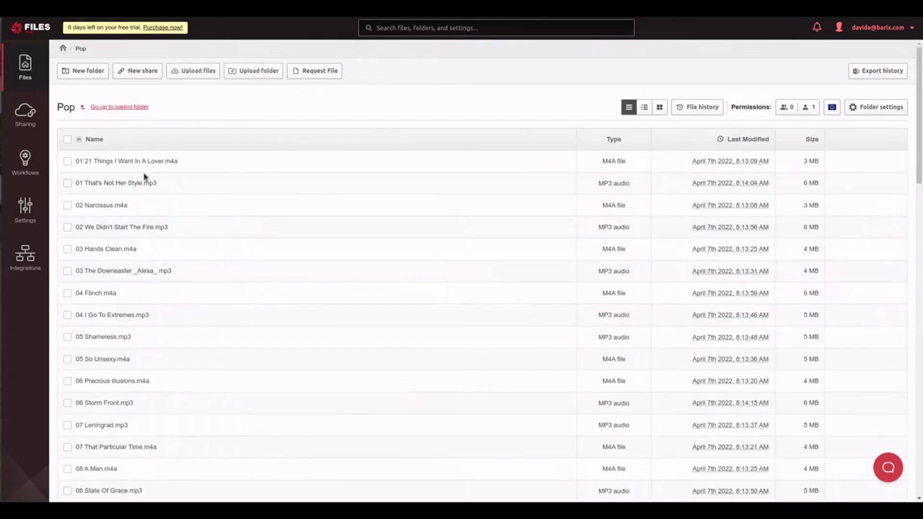
# Open pop.m3u to review its 59 track names, then return to the root folder.
pyautogui.scroll(-11, 117, 203)
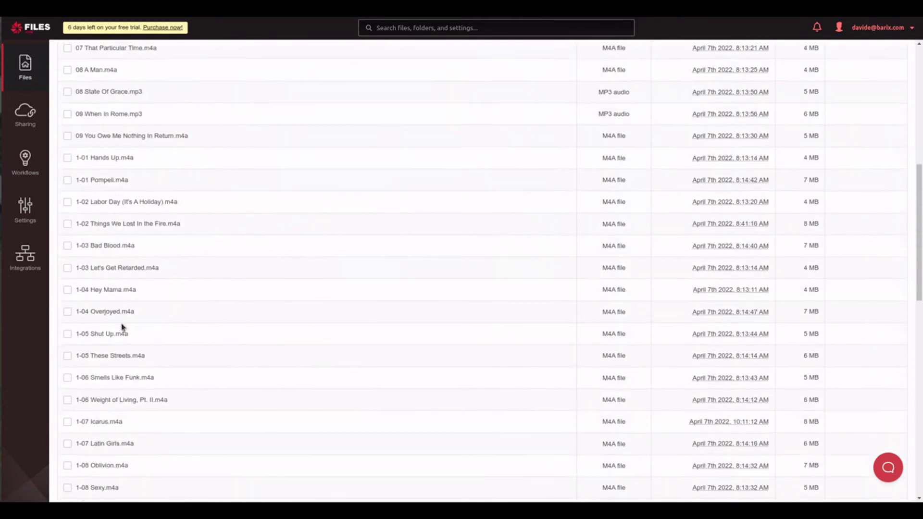
pyautogui.scroll(-8, 121, 354)
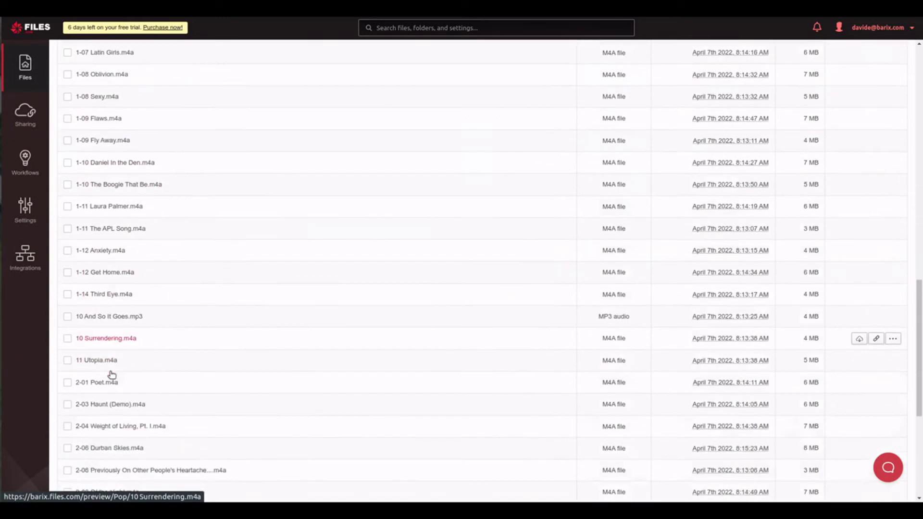
pyautogui.scroll(-3, 117, 353)
pyautogui.click(68, 392)
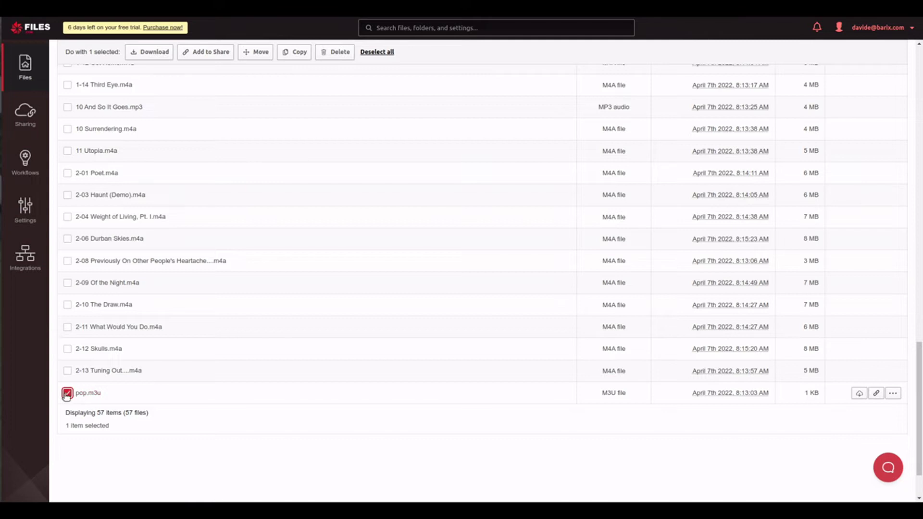
pyautogui.click(67, 394)
pyautogui.scroll(13, 120, 346)
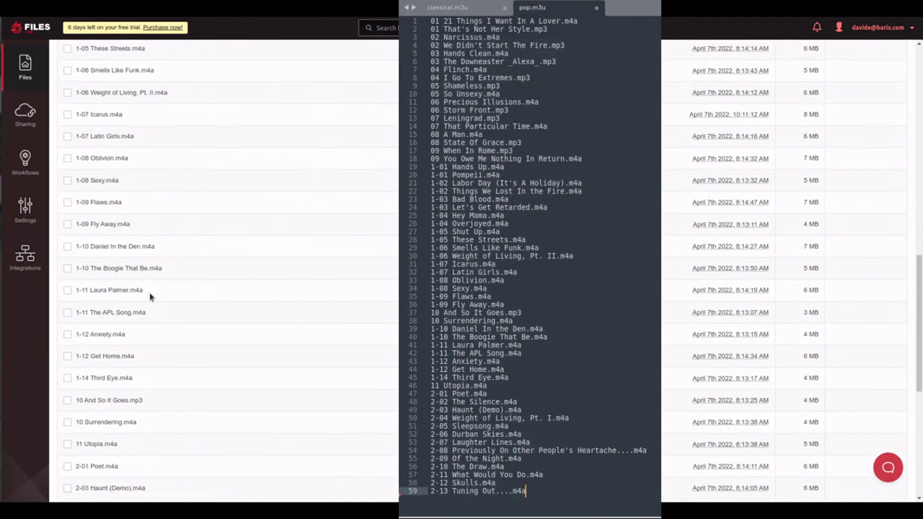
pyautogui.scroll(10, 233, 252)
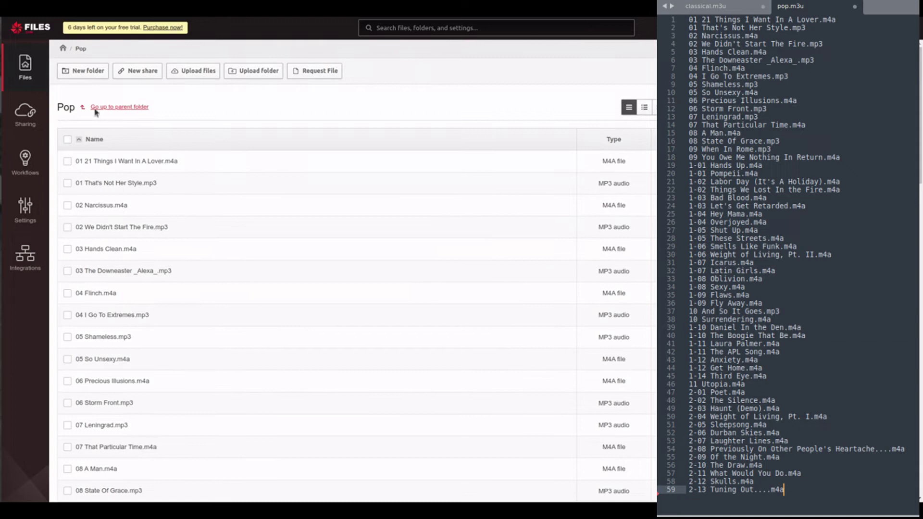
pyautogui.click(120, 107)
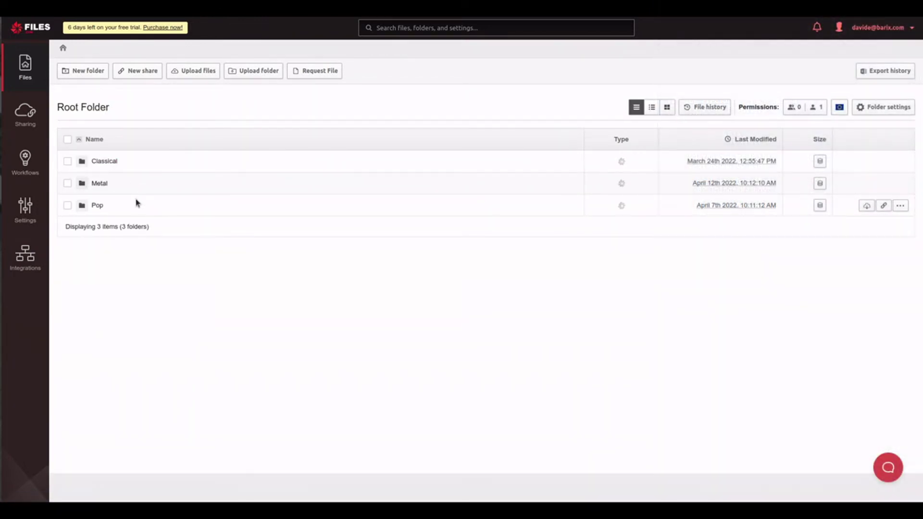
# Copy the root folder's publicly served web-hosting URL from its folder settings.
pyautogui.click(890, 109)
pyautogui.scroll(-3, 730, 322)
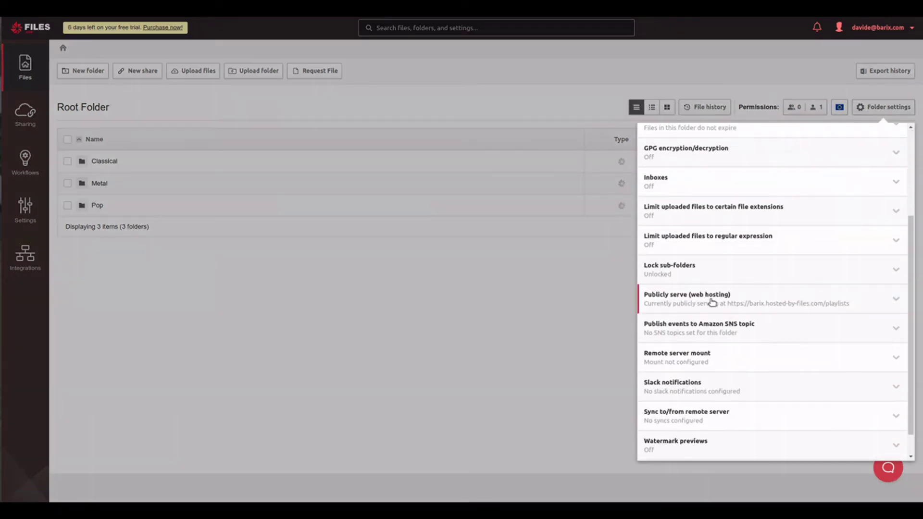
pyautogui.click(710, 302)
pyautogui.moveTo(772, 341); pyautogui.dragTo(649, 342)
pyautogui.hotkey('ctrl', 'c')
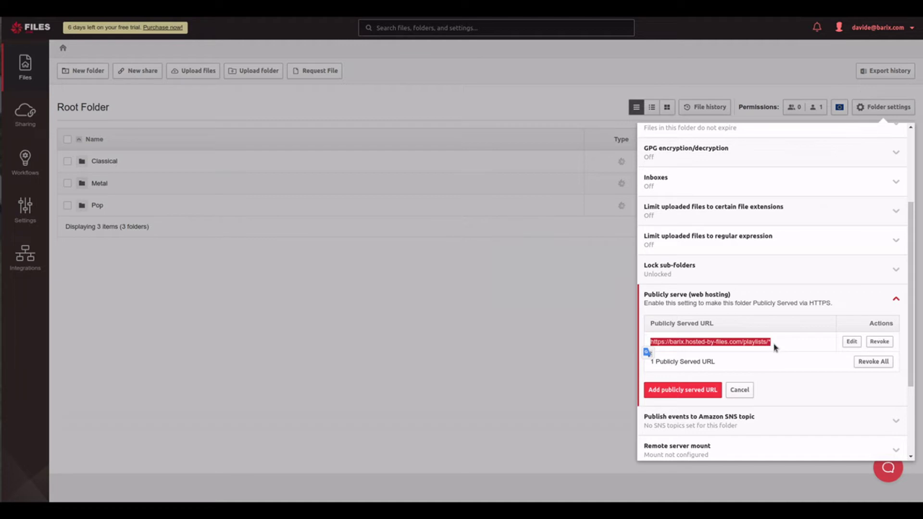
pyautogui.click(775, 346)
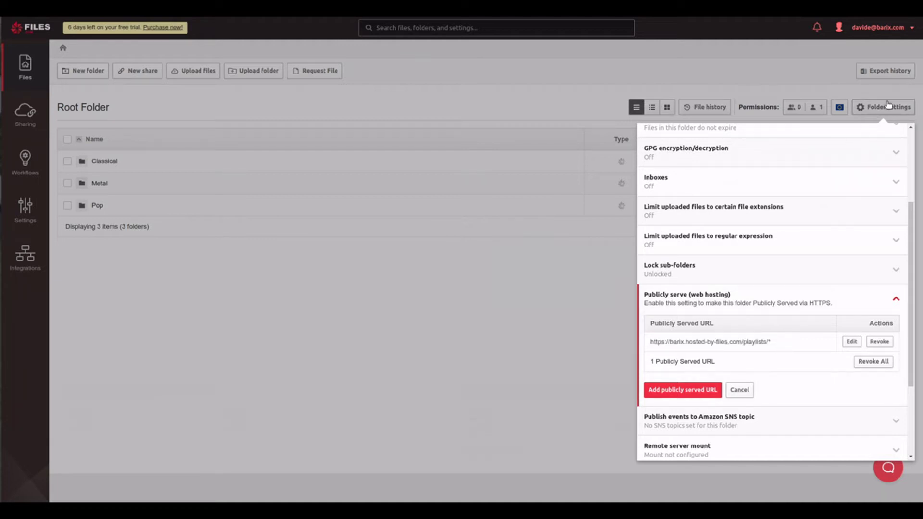
pyautogui.click(889, 106)
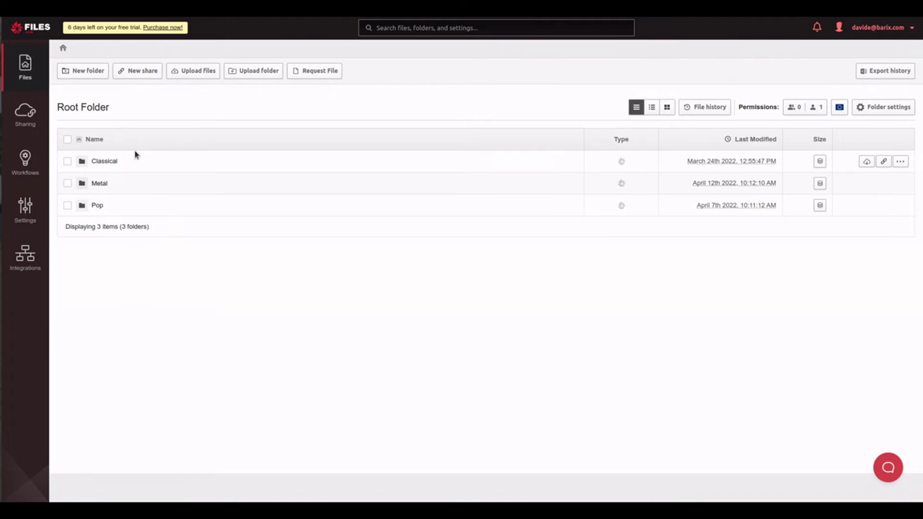
# Open the Classical folder and briefly select its classical.m3u playlist.
pyautogui.click(112, 162)
pyautogui.click(70, 184)
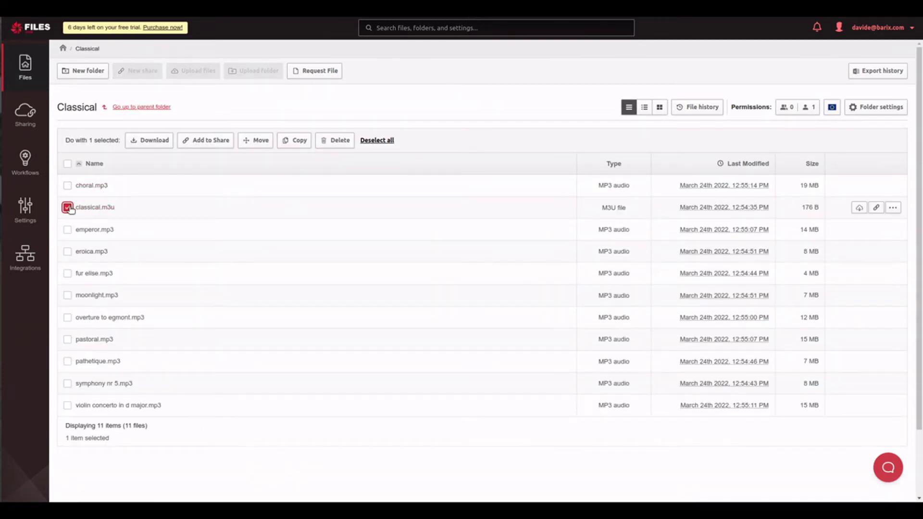
pyautogui.click(67, 208)
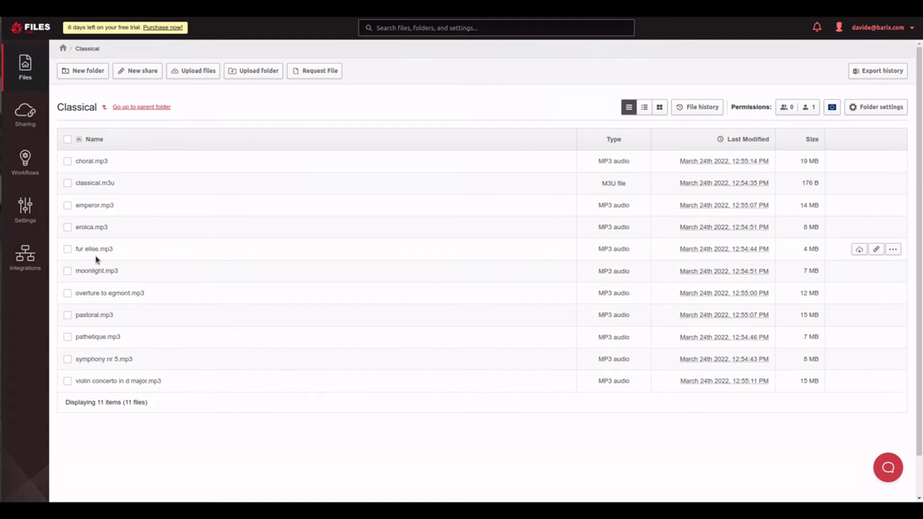
# Browse the Integrations cards, then go back to the Files list.
pyautogui.click(25, 260)
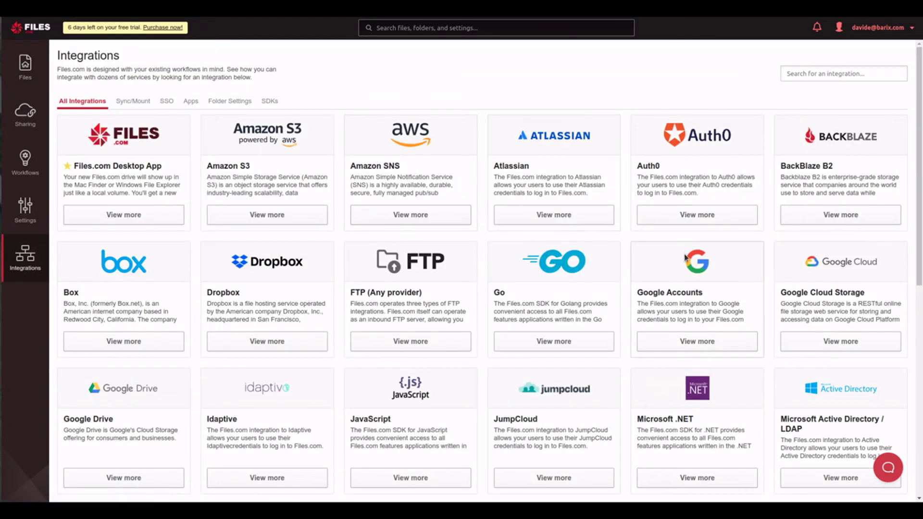
pyautogui.click(423, 152)
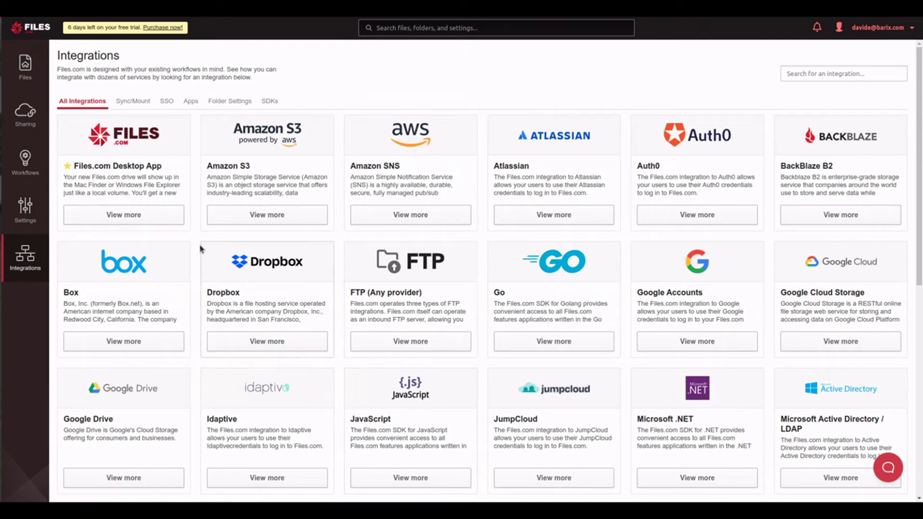
pyautogui.click(29, 71)
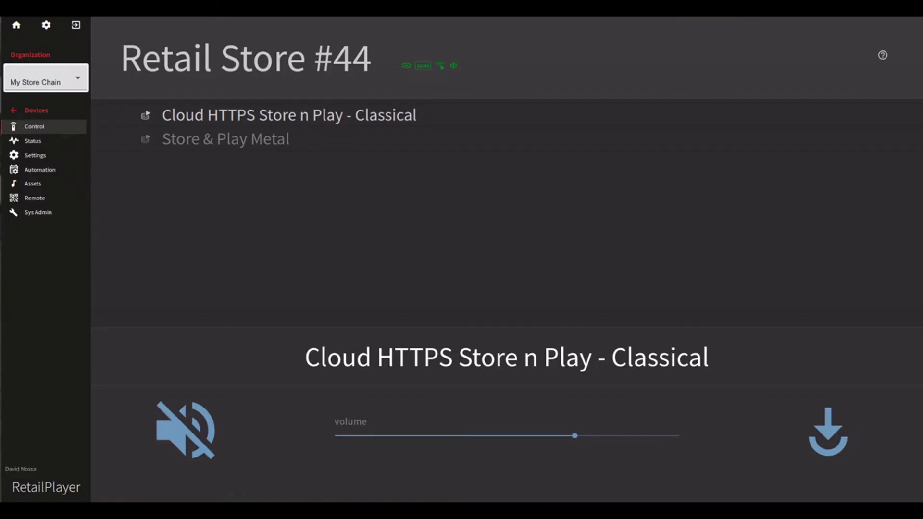
# Go through Devices to the Channels list and start creating a new channel.
pyautogui.click(34, 110)
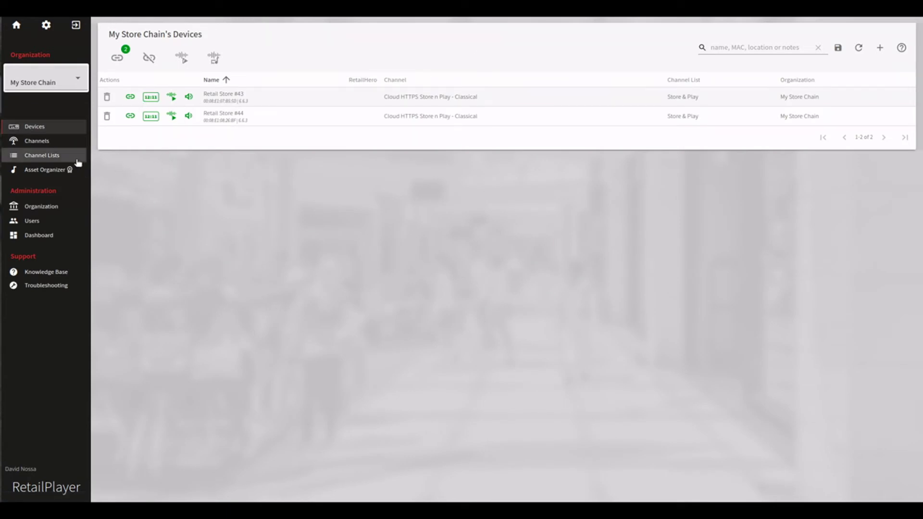
pyautogui.click(36, 147)
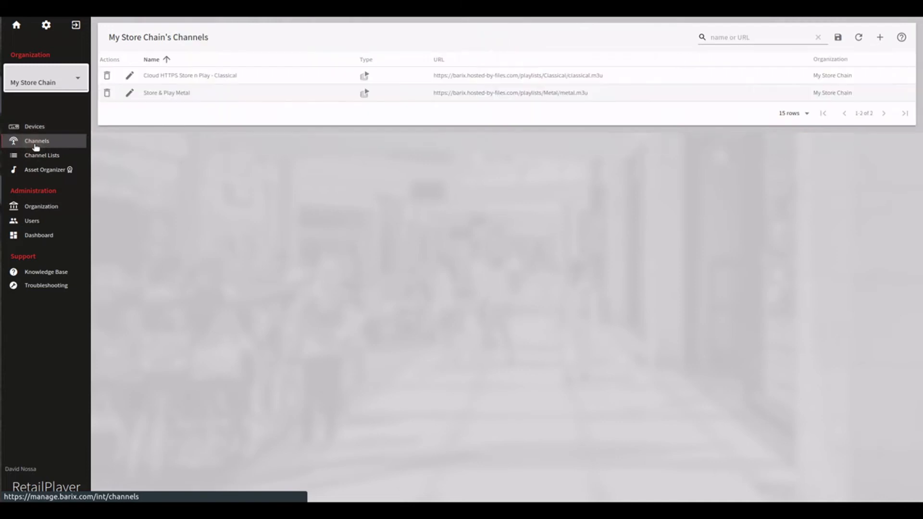
pyautogui.click(881, 38)
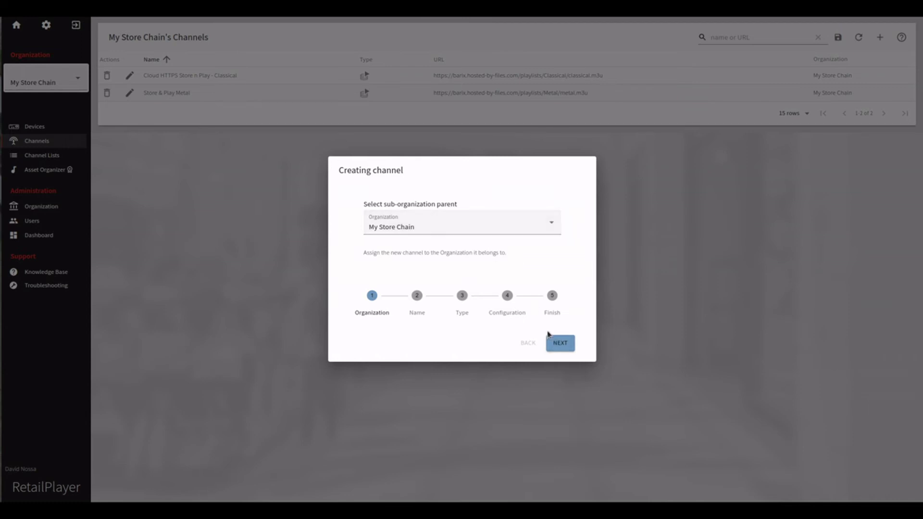
# Name the new channel 'My Channel' and make it a Store & Play type.
pyautogui.click(561, 343)
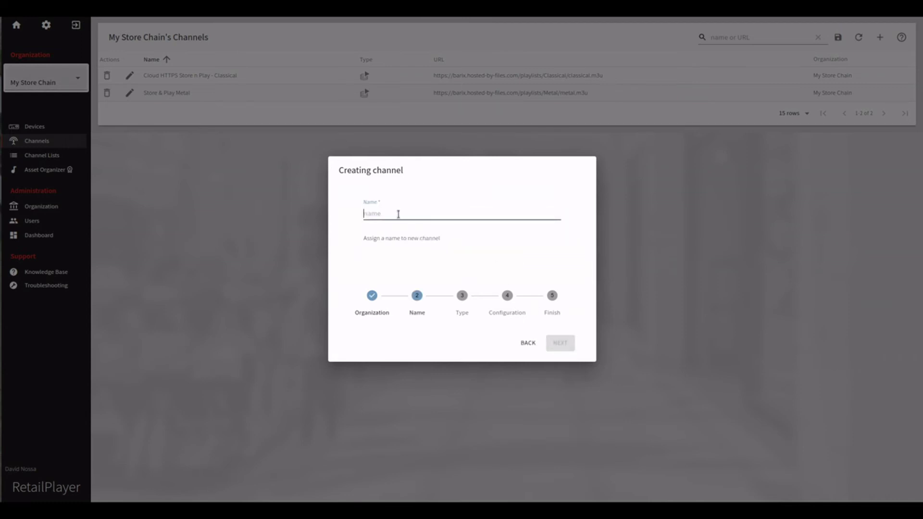
pyautogui.write('My Channel')
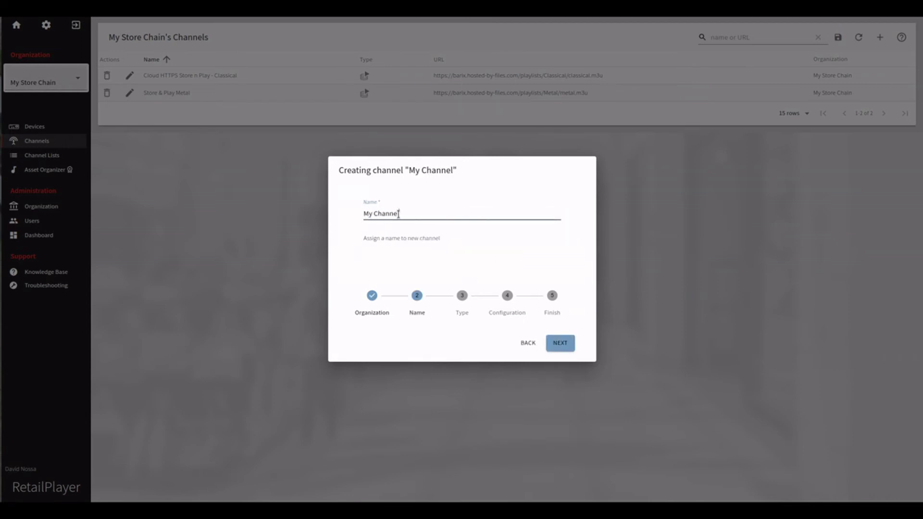
pyautogui.click(561, 344)
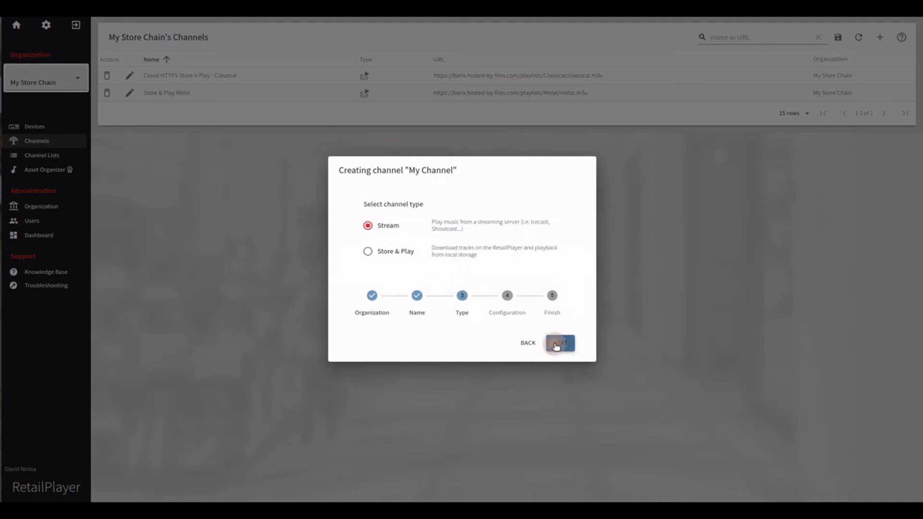
pyautogui.click(369, 255)
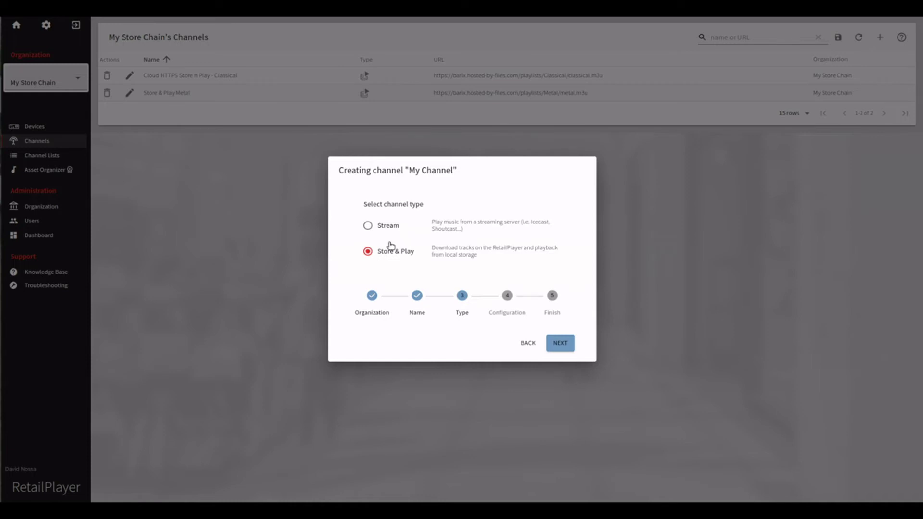
pyautogui.click(559, 343)
pyautogui.click(403, 139)
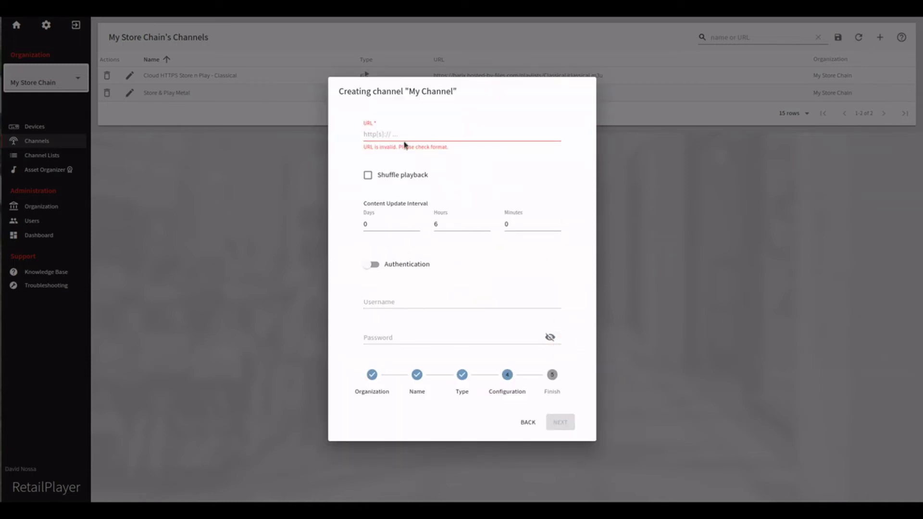
# Paste the playlists URL ending in Metal/metal.m3u into the playlist URL field.
pyautogui.hotkey('ctrl', 'v')
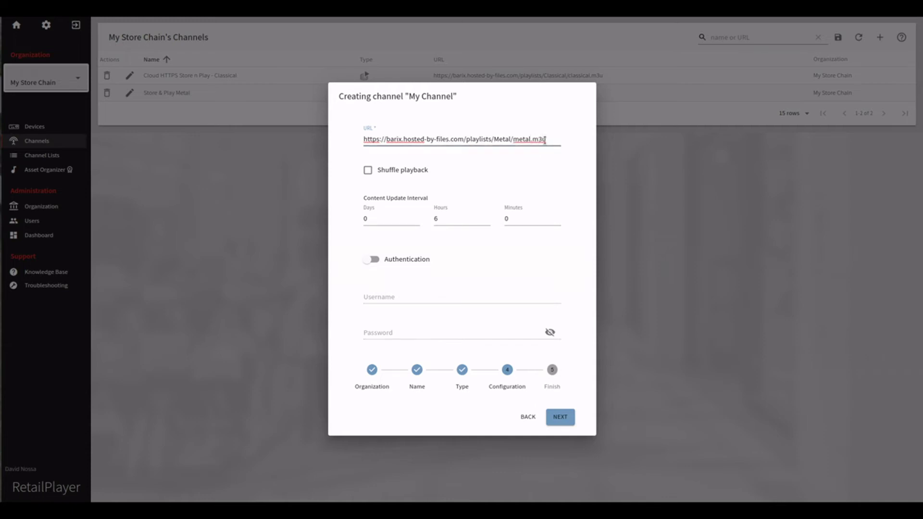
pyautogui.moveTo(495, 139); pyautogui.dragTo(542, 143)
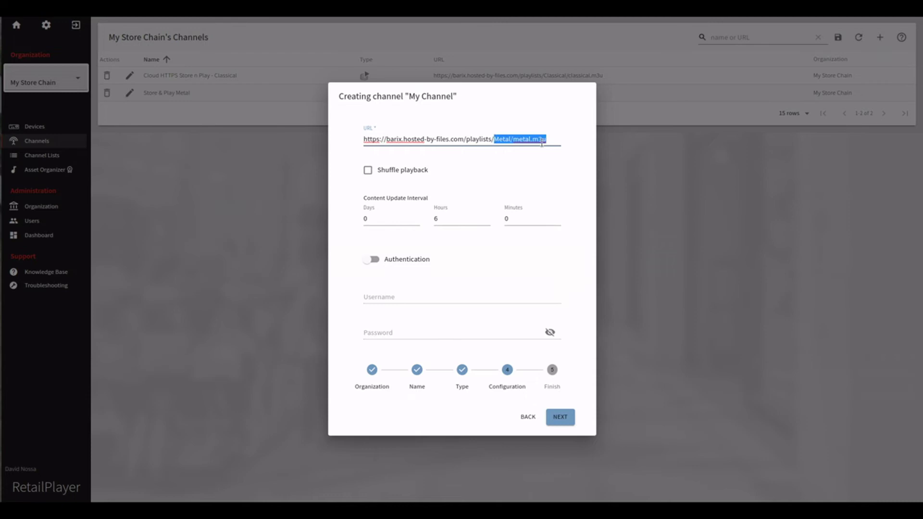
pyautogui.click(558, 138)
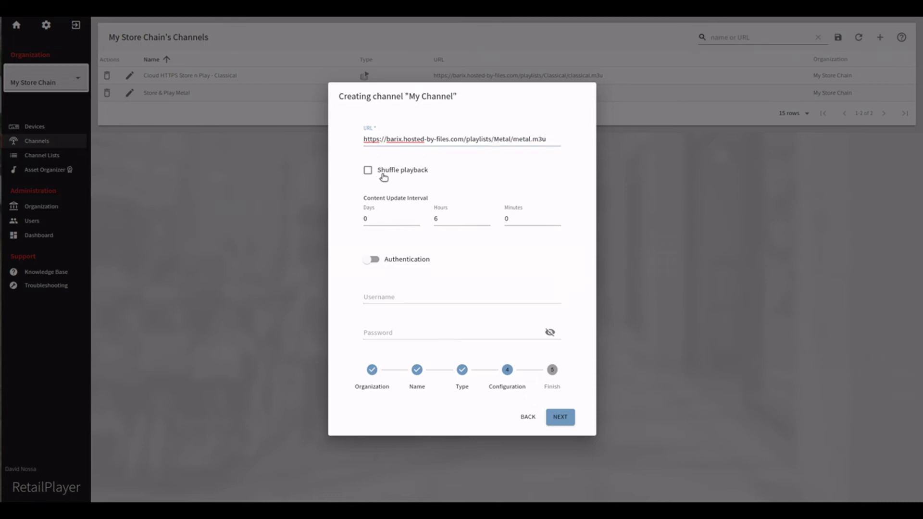
pyautogui.click(403, 143)
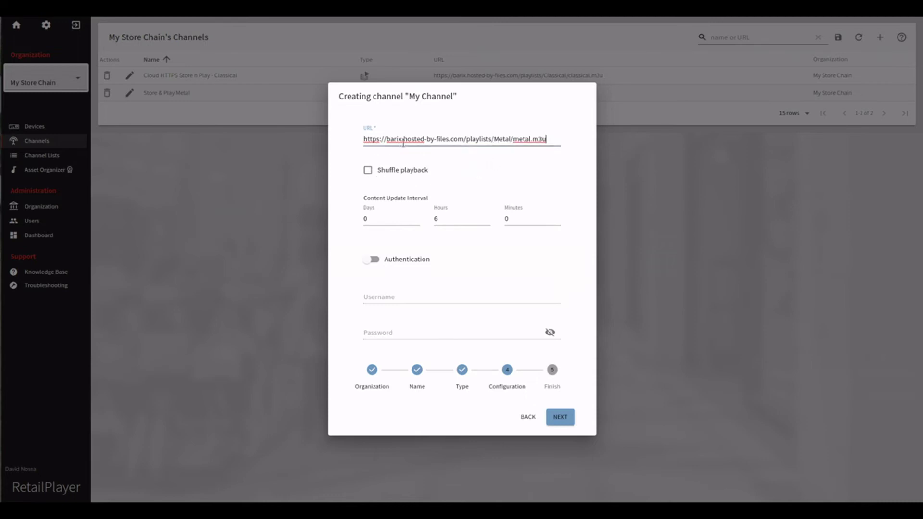
pyautogui.doubleClick(379, 139)
pyautogui.click(546, 139)
# Enable shuffle playback and set the content update interval to 7 days, 0 hours.
pyautogui.click(368, 173)
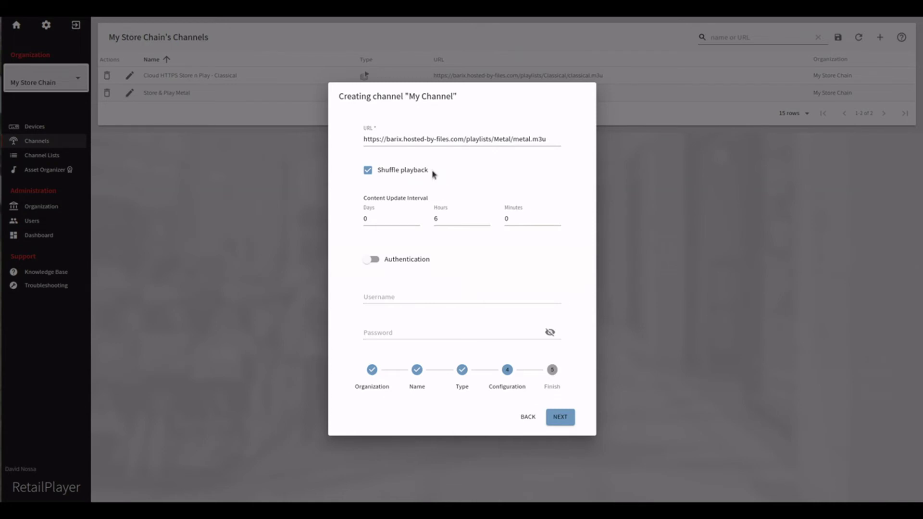
pyautogui.click(417, 218)
pyautogui.click(456, 222)
pyautogui.click(370, 217)
# Try authentication with a username and password, then switch authentication back off.
pyautogui.click(374, 260)
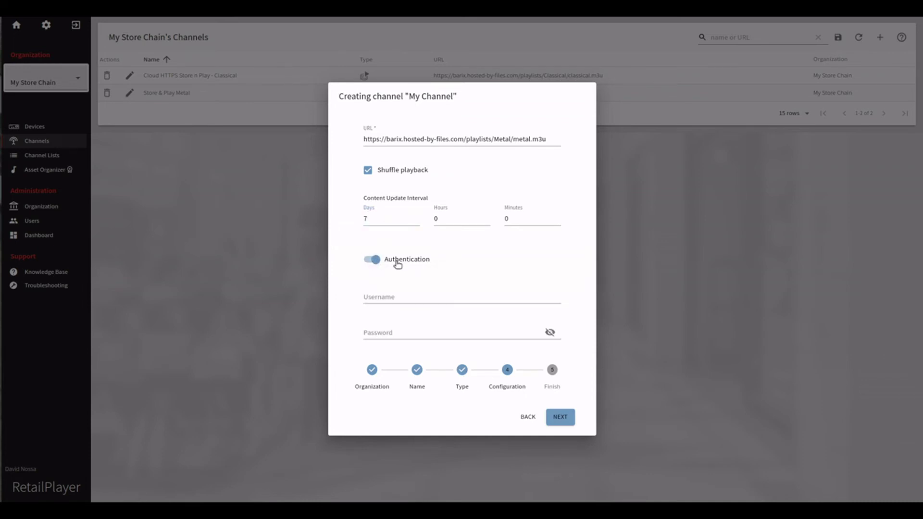
pyautogui.click(389, 295)
pyautogui.write('dave')
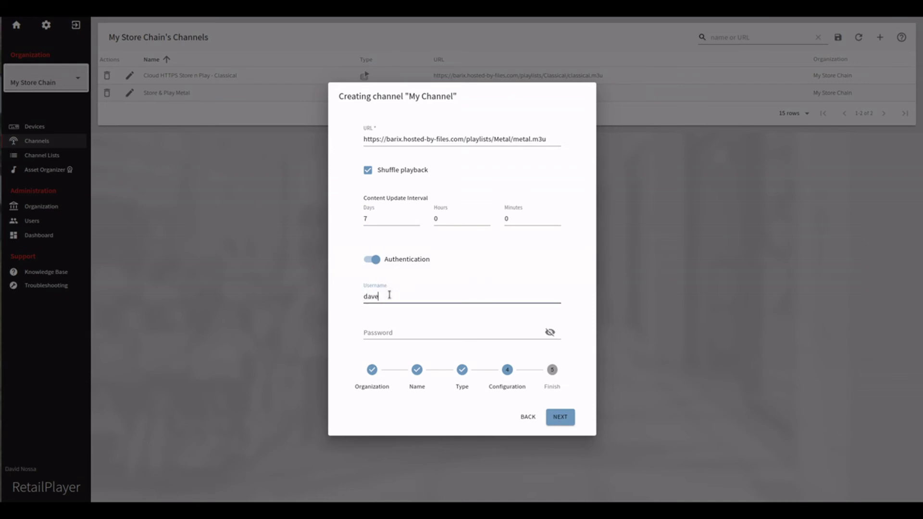
pyautogui.press('Tab')
pyautogui.write('••')
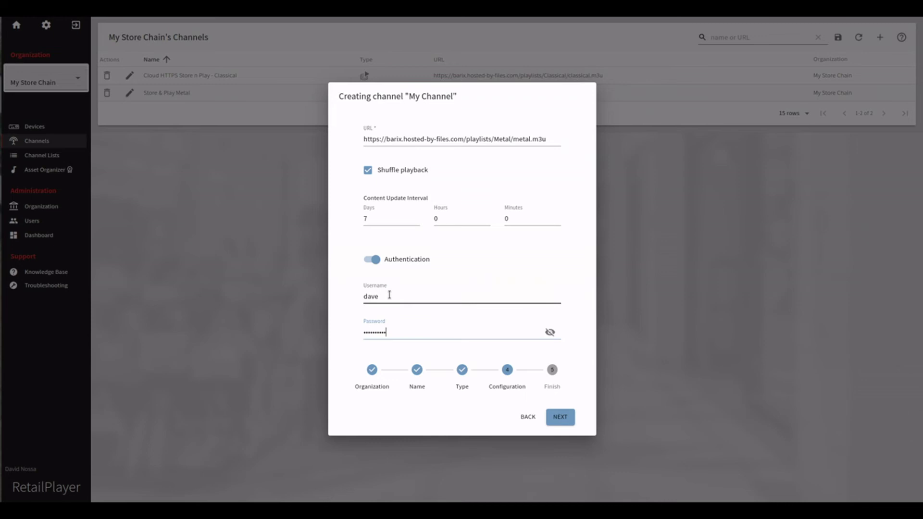
pyautogui.click(376, 261)
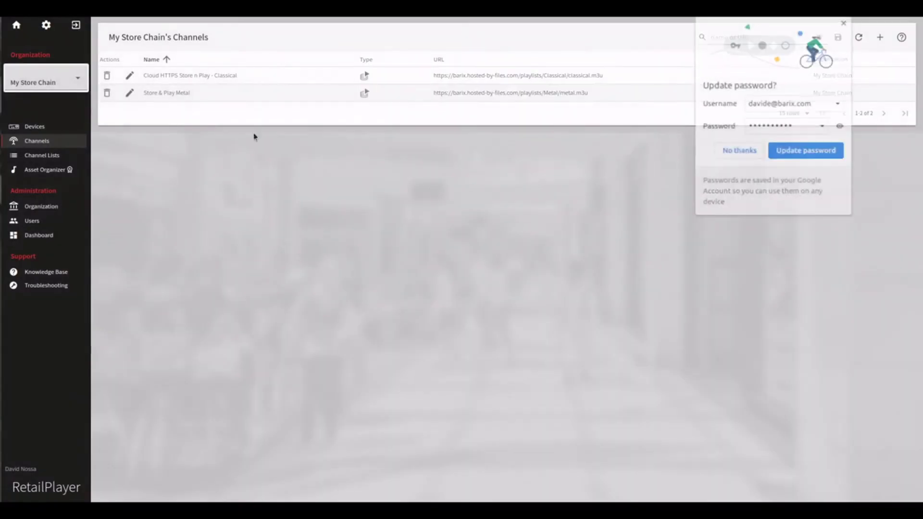
# Open the Store & Play channel list and check it includes the Classical and Metal channels.
pyautogui.click(844, 21)
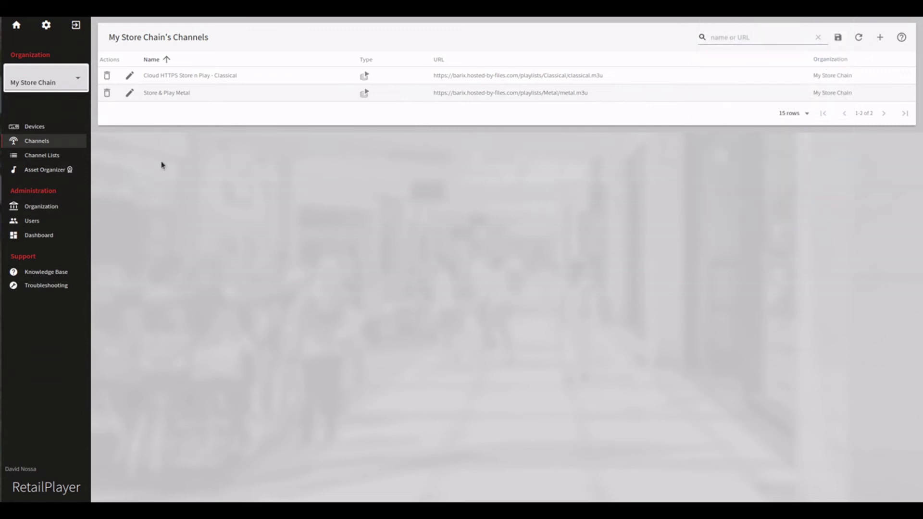
pyautogui.click(56, 157)
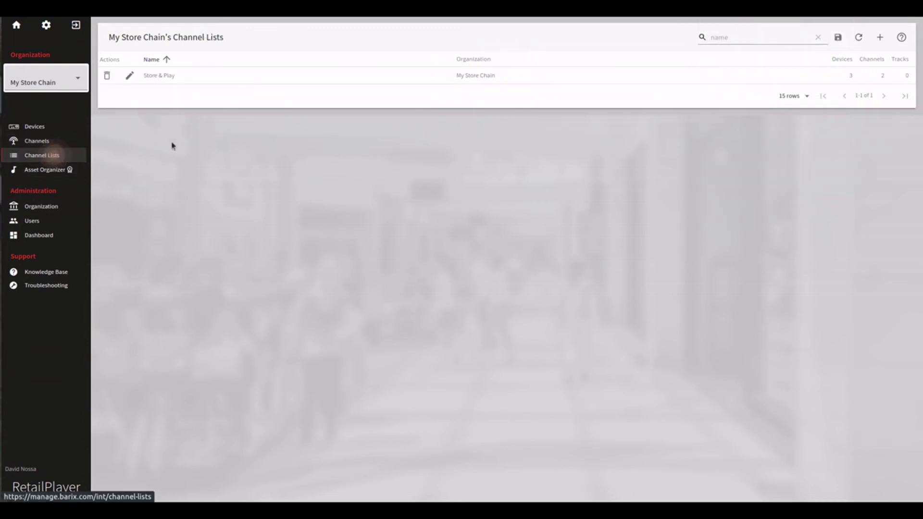
pyautogui.click(131, 76)
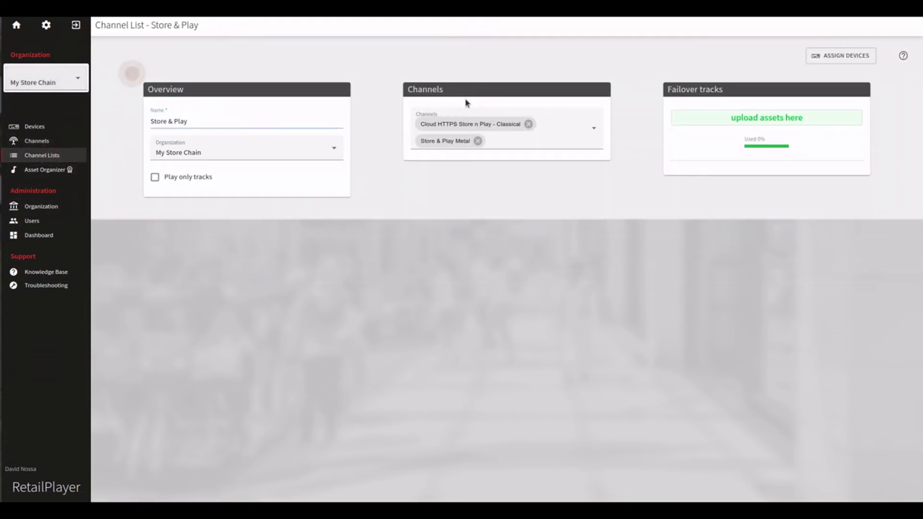
pyautogui.click(591, 133)
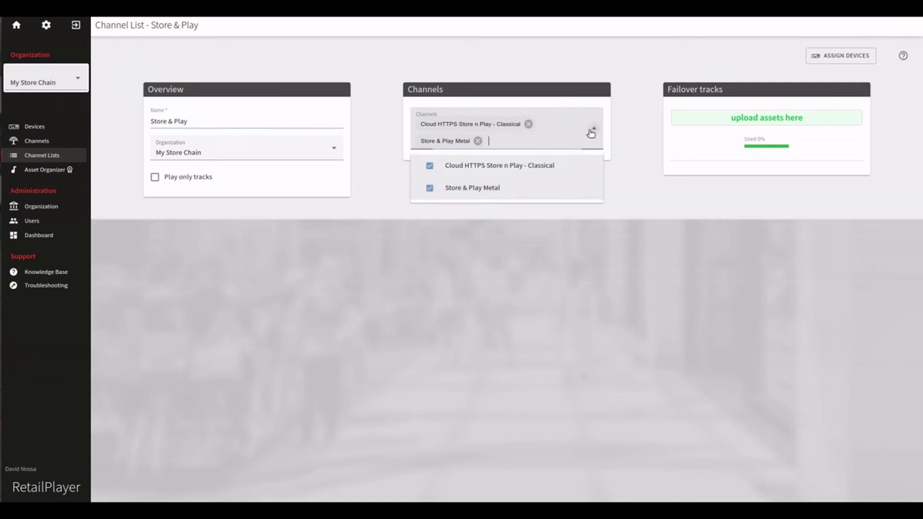
# Review the list's device assignment for both retail stores and cancel without changes.
pyautogui.click(821, 56)
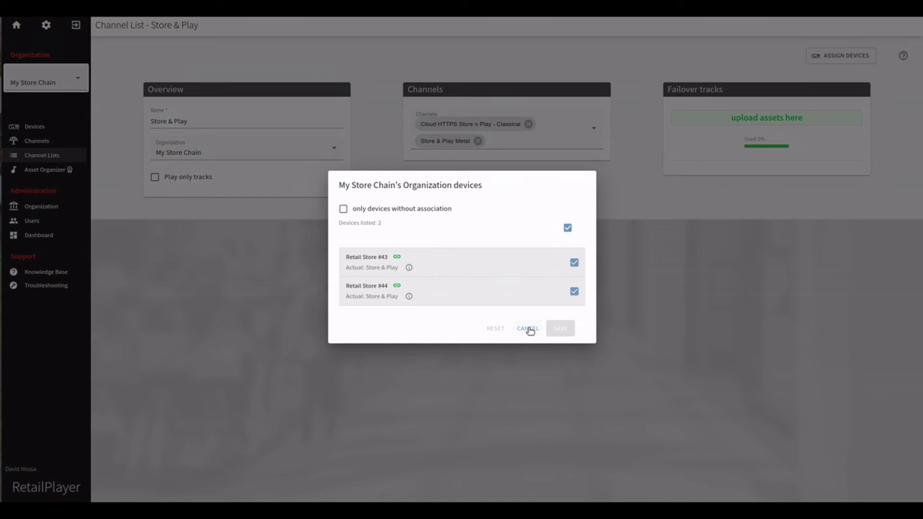
pyautogui.click(574, 292)
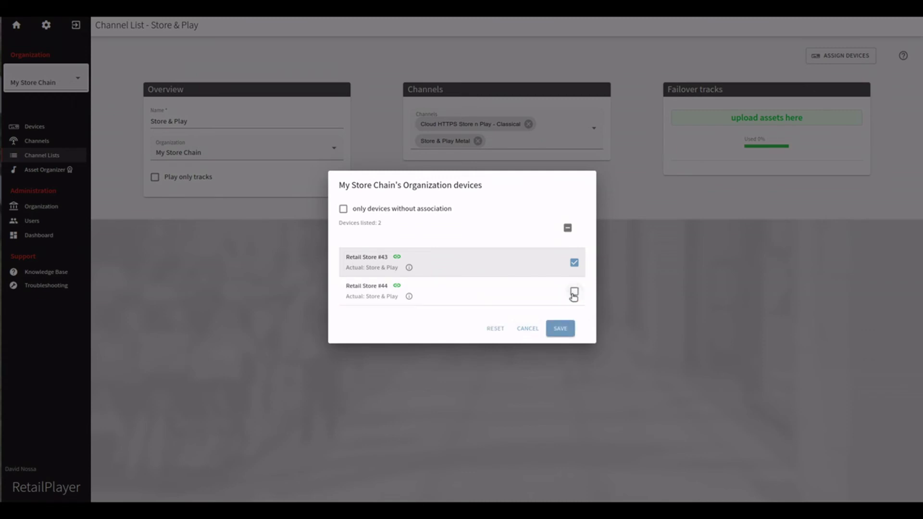
pyautogui.click(575, 292)
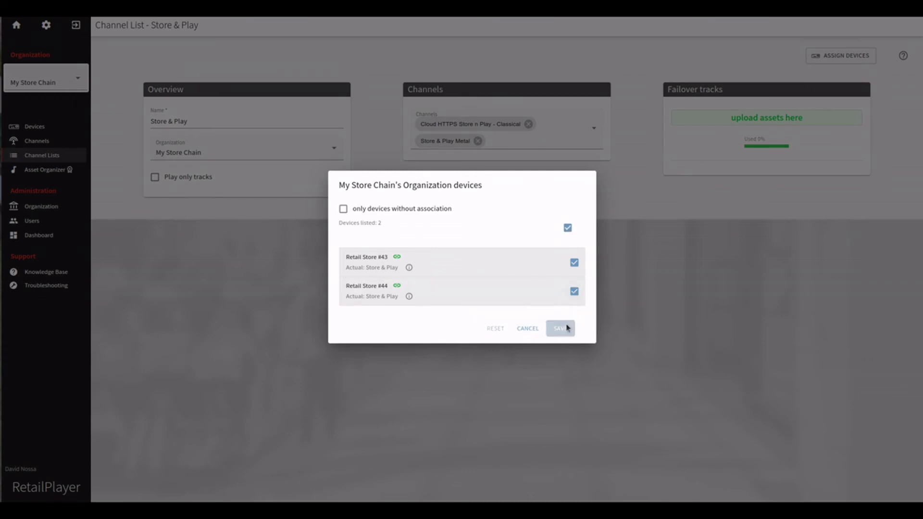
pyautogui.click(528, 330)
# Open Retail Store #44's status details and view its downloaded Store & Play channels.
pyautogui.click(27, 128)
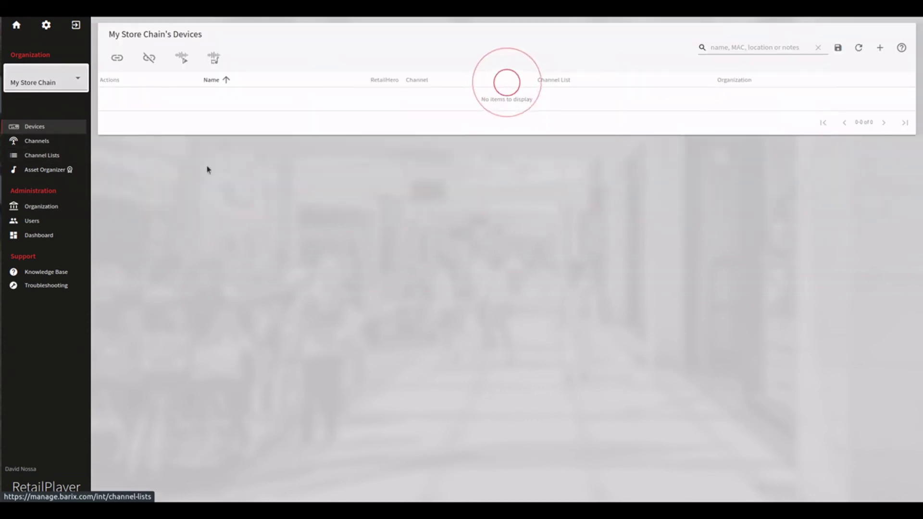
pyautogui.click(229, 120)
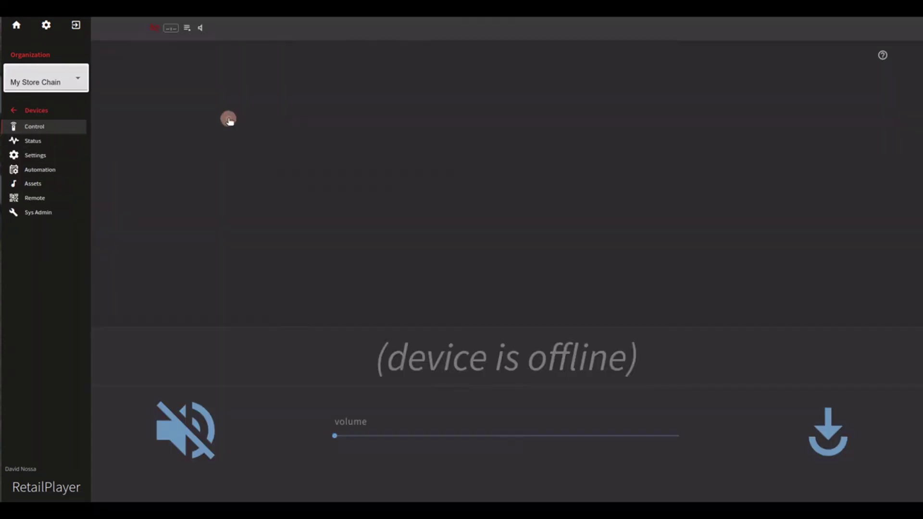
pyautogui.click(37, 144)
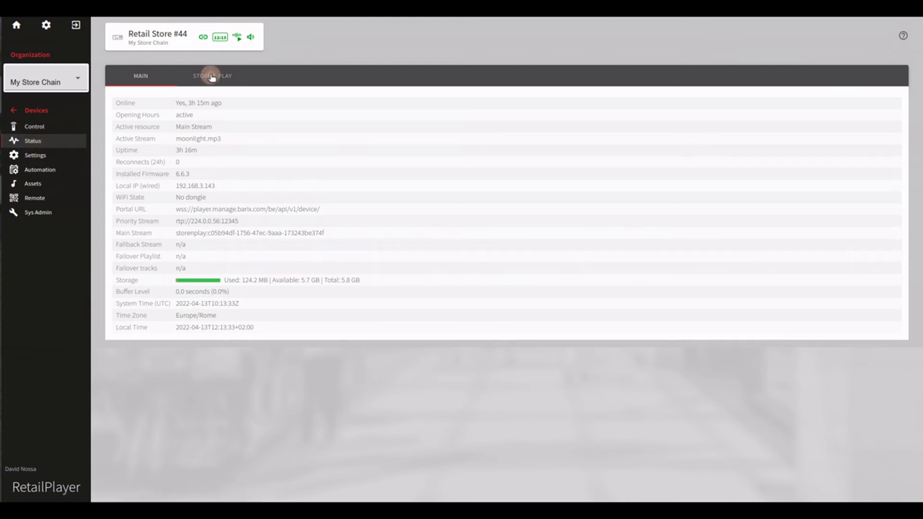
pyautogui.click(212, 77)
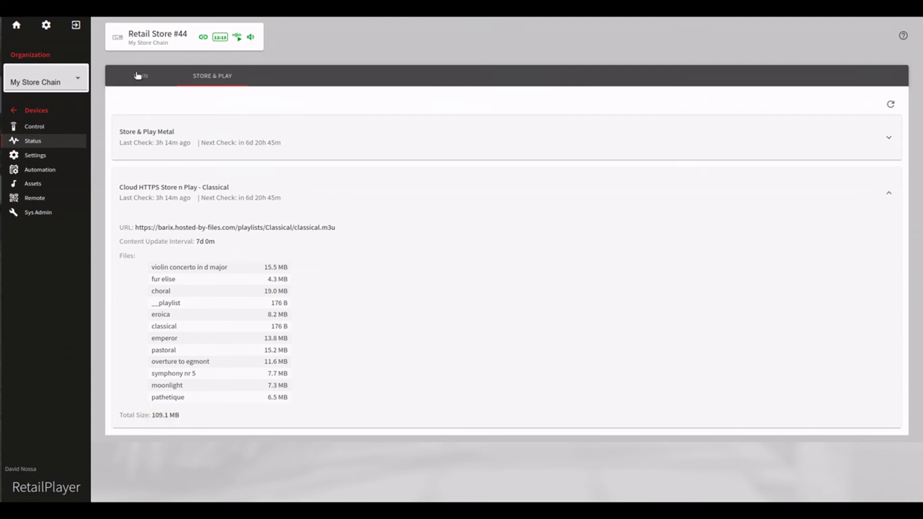
# Return to the device's main status details and inspect the storage usage figures.
pyautogui.click(138, 75)
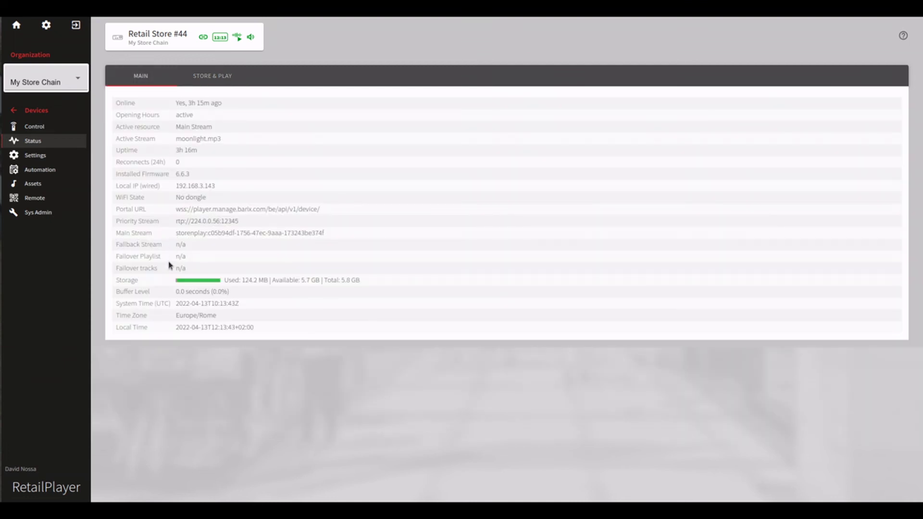
pyautogui.moveTo(221, 284); pyautogui.dragTo(361, 284)
pyautogui.click(364, 285)
# Play the Cloud HTTPS Store n Play - Classical channel from Retail Store #44's Control view.
pyautogui.click(41, 128)
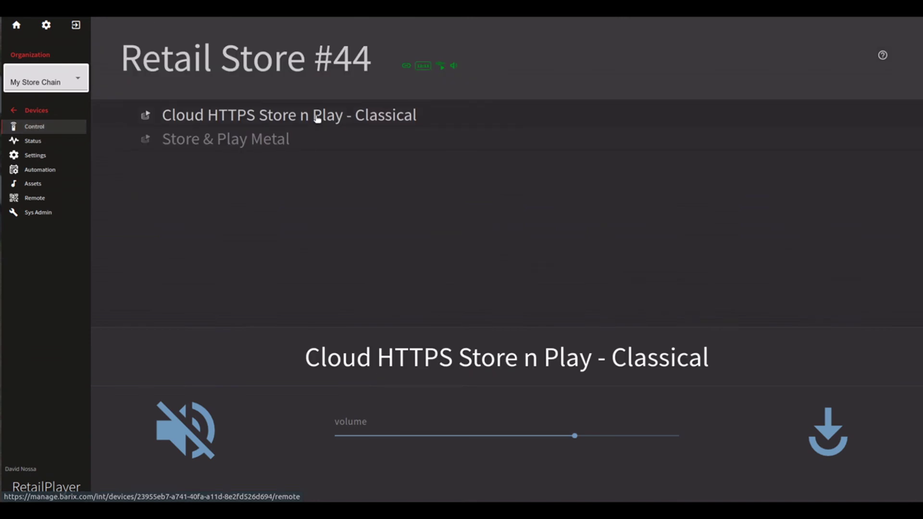
pyautogui.click(312, 122)
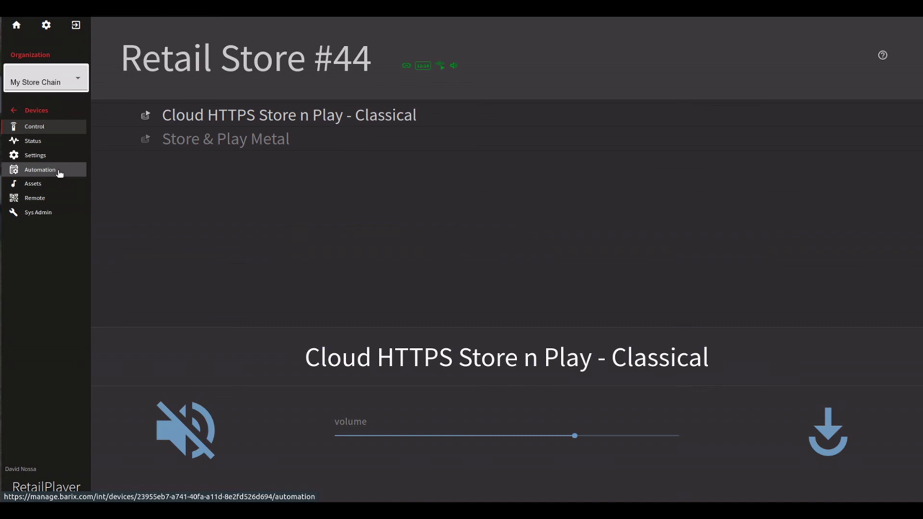
# Schedule the Classical channel at 12:00 Monday through Thursday and save the schedule.
pyautogui.click(59, 172)
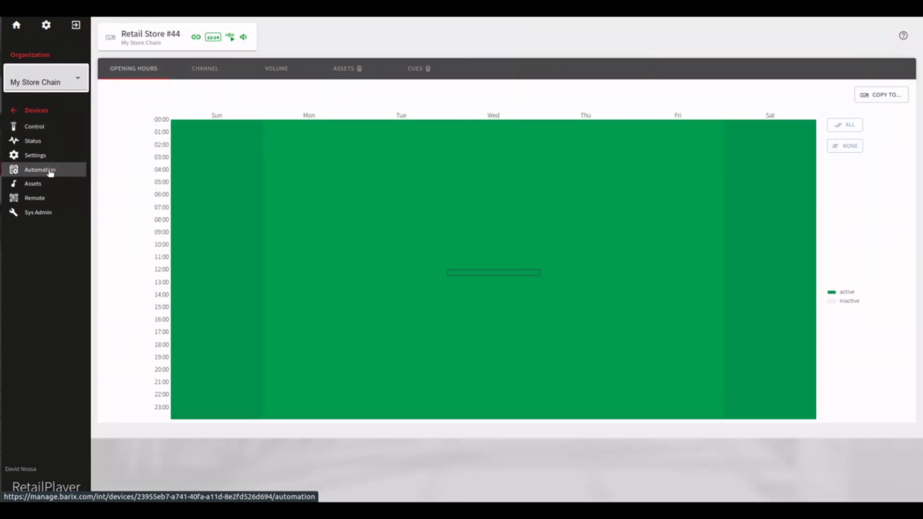
pyautogui.click(209, 70)
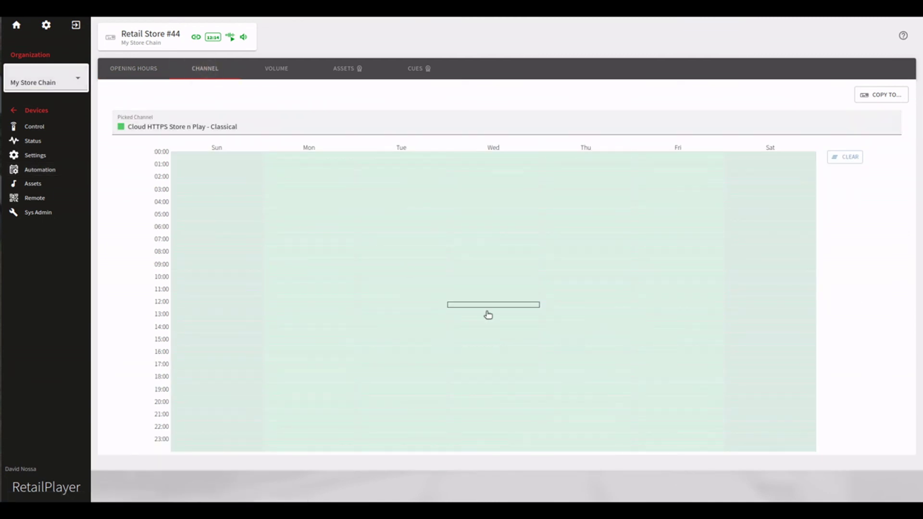
pyautogui.moveTo(375, 309)
pyautogui.mouseDown()
pyautogui.moveTo(570, 313)
pyautogui.moveTo(673, 295)
pyautogui.mouseUp()
pyautogui.click(863, 36)
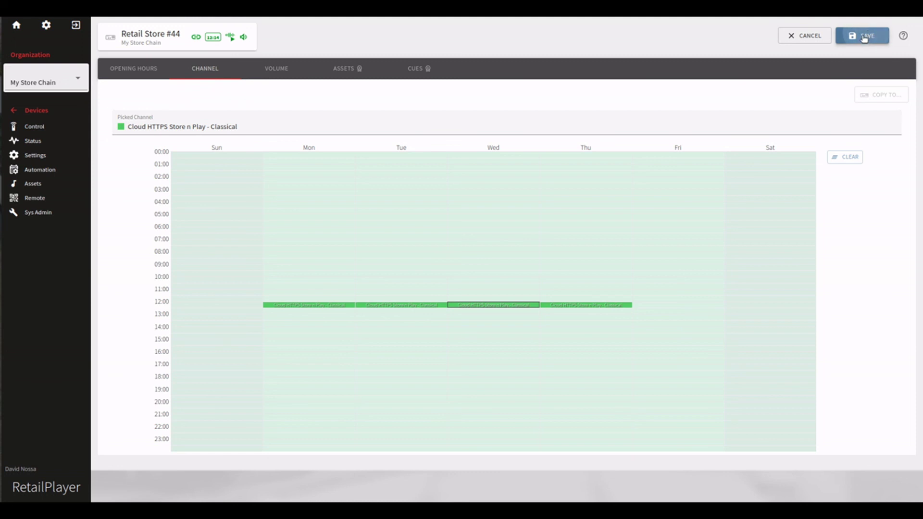
# Copy the channel schedule to Retail Store #43 and save it.
pyautogui.click(888, 95)
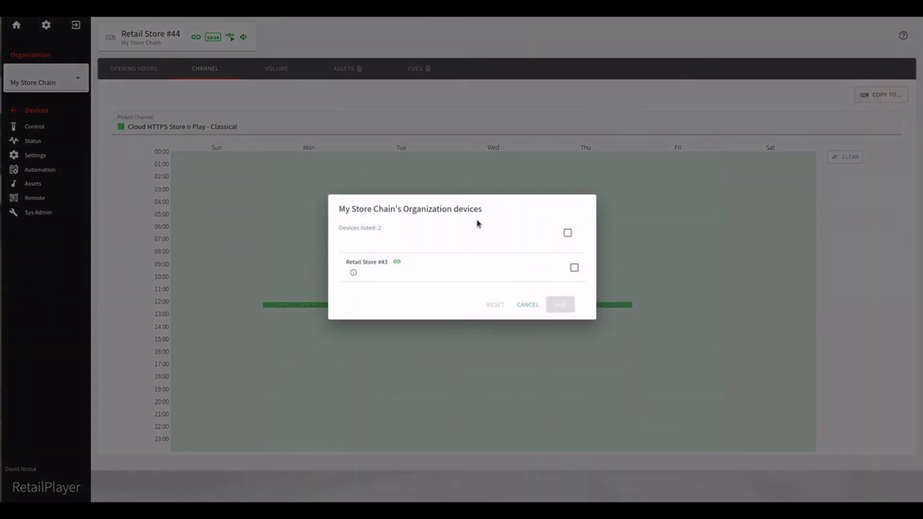
pyautogui.click(575, 268)
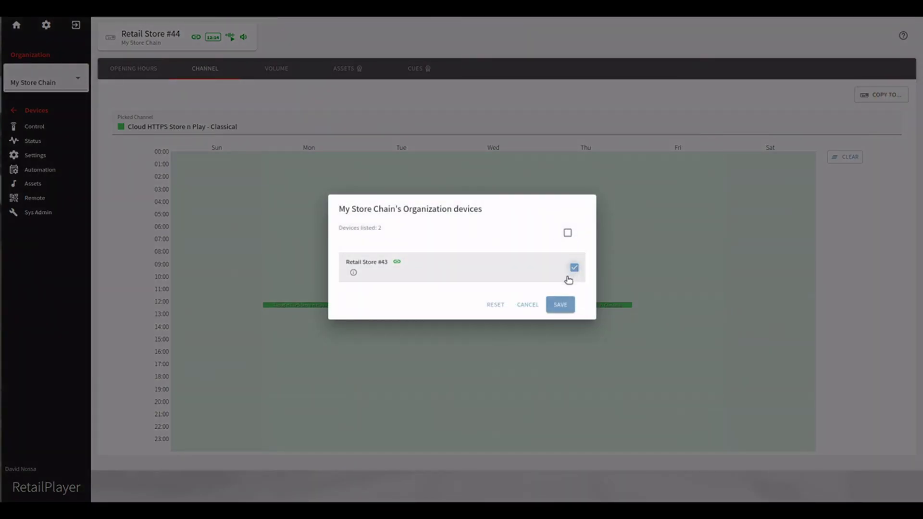
pyautogui.click(562, 307)
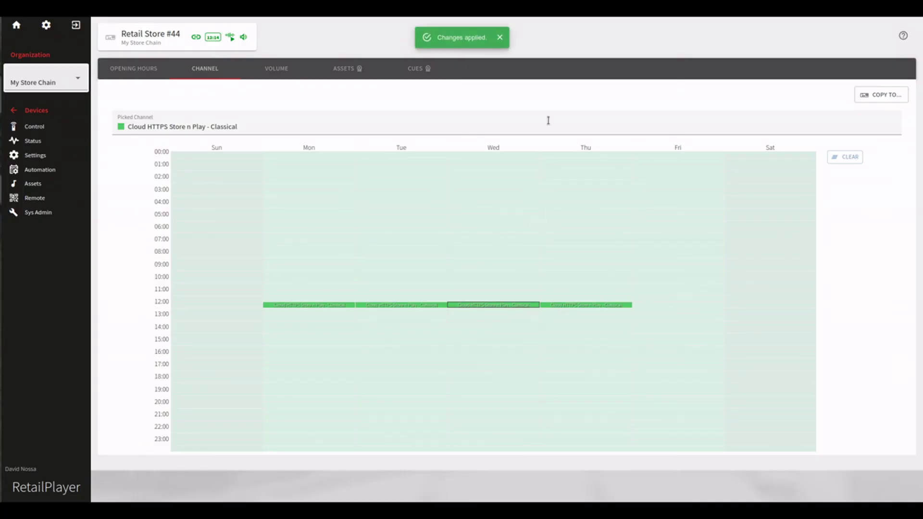